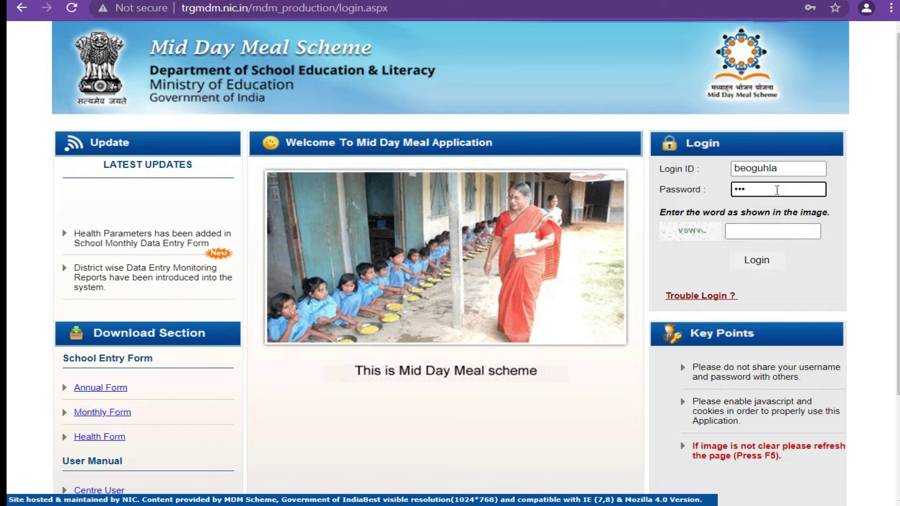
Enter the block account password and the captcha from the image, then submit the login.
type("*")
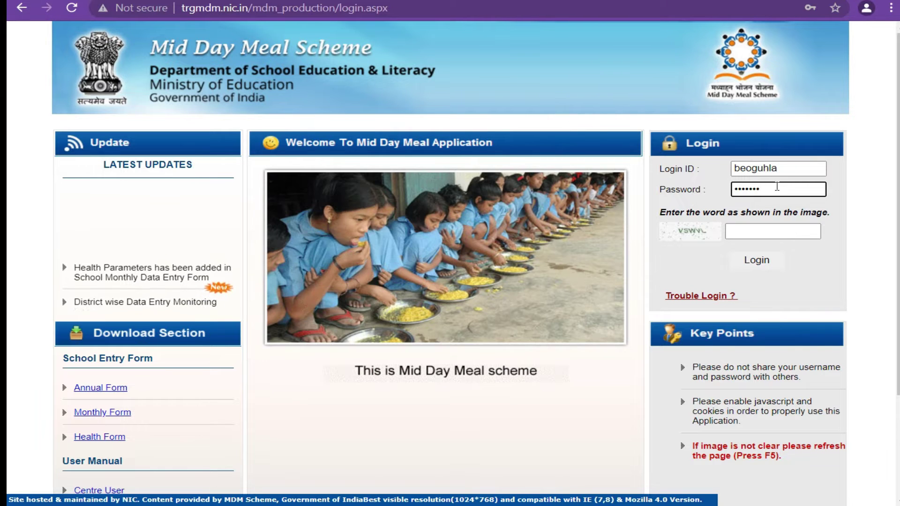
mouse_move(698, 231)
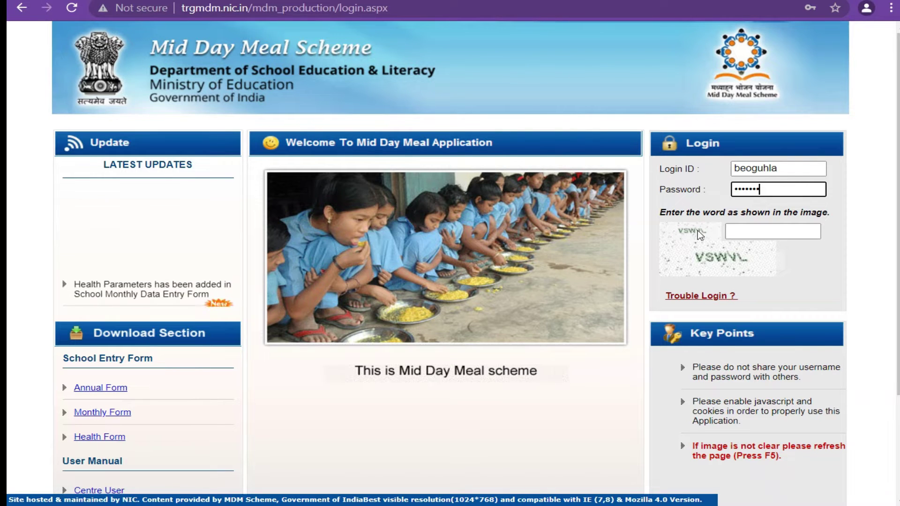
left_click(743, 230)
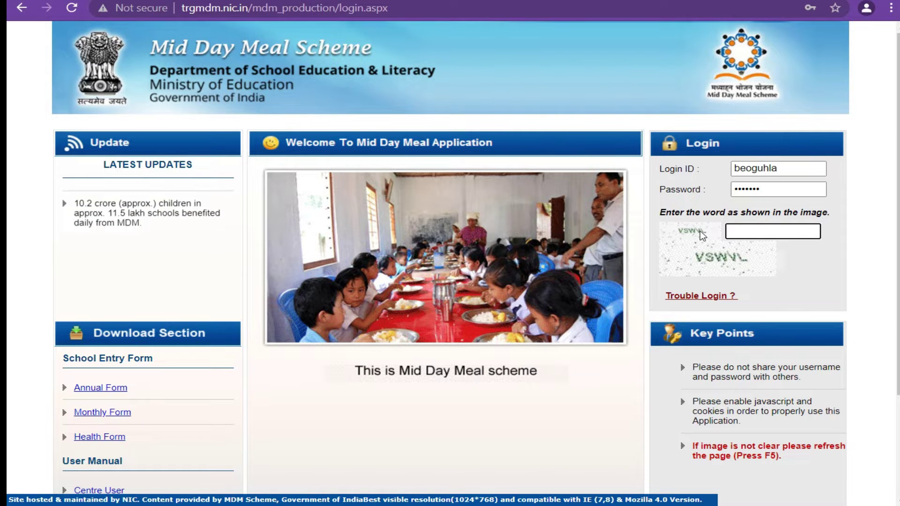
type("V")
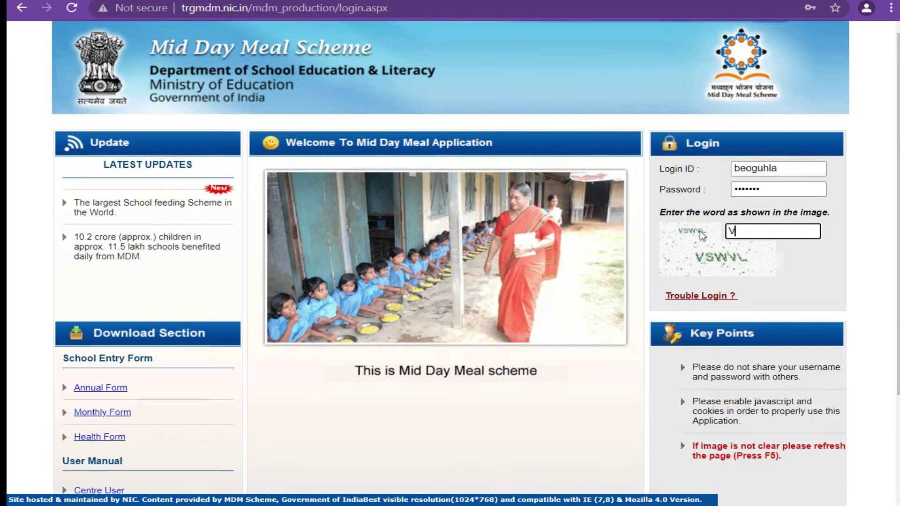
type("SWVL")
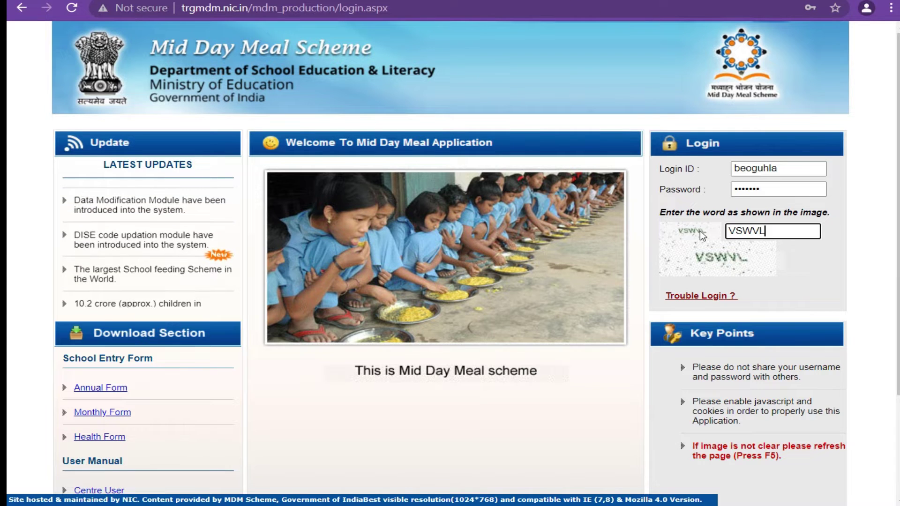
left_click(756, 261)
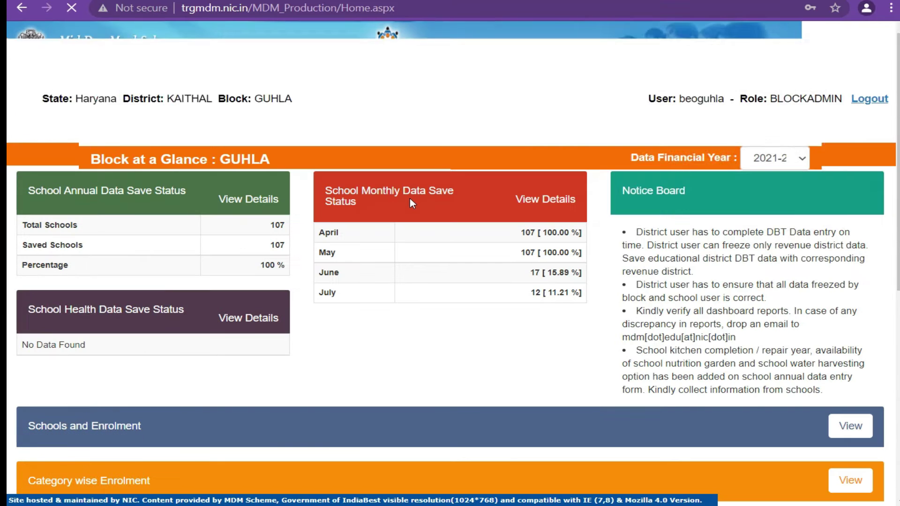
Let Chrome save the password, then go to School Data Entry > School Monthly Data Entry.
left_click(752, 215)
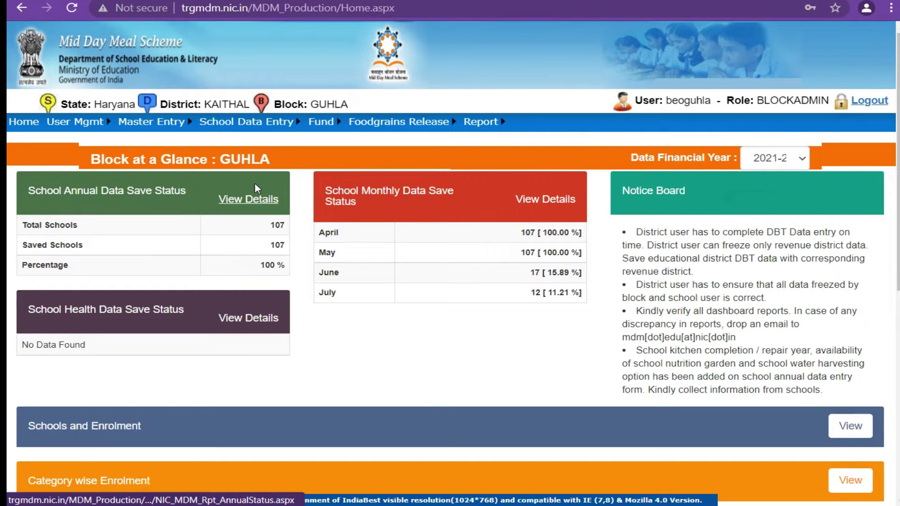
mouse_move(161, 127)
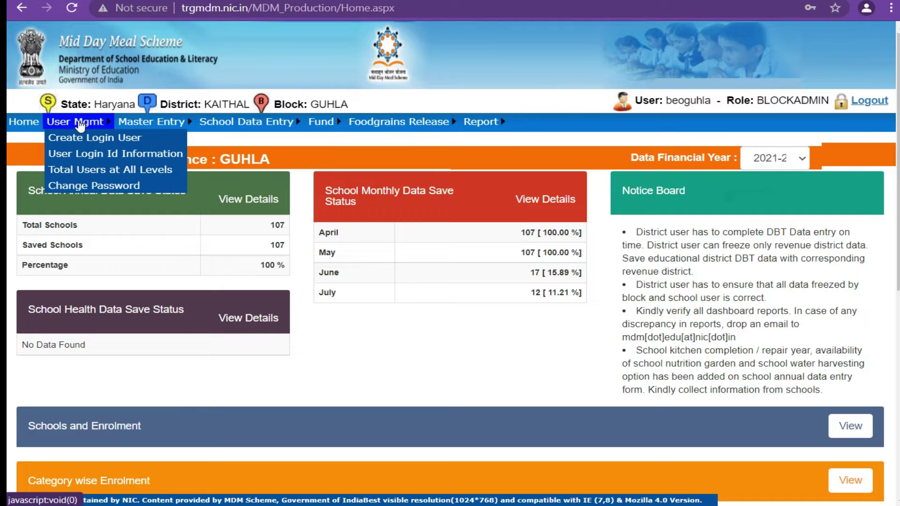
mouse_move(253, 127)
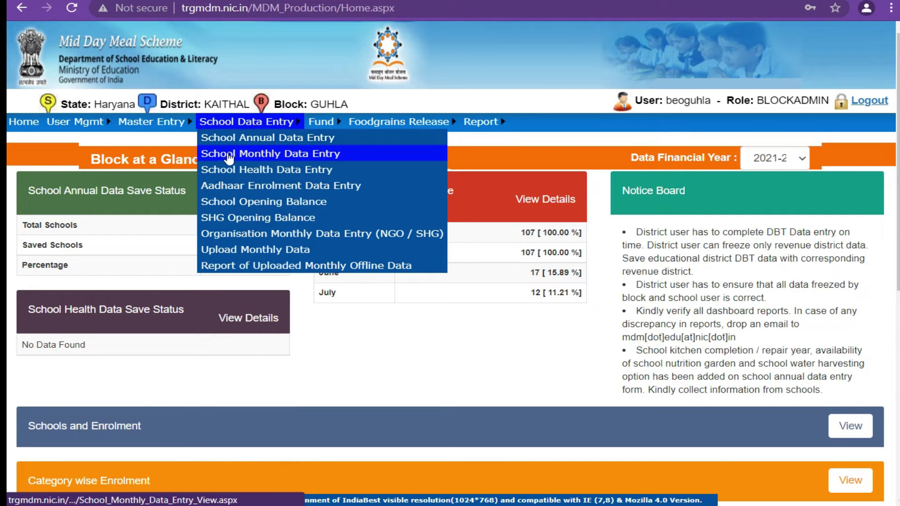
left_click(255, 162)
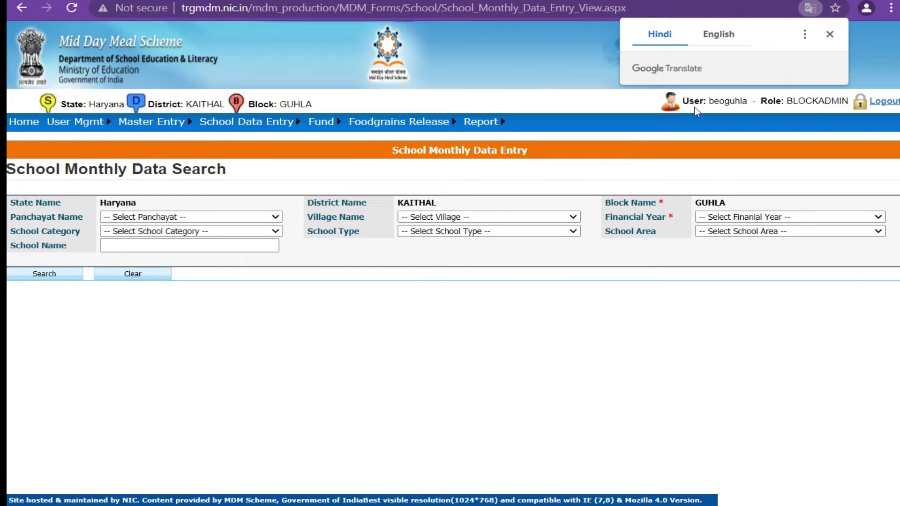
Dismiss the translate popup and choose village DERA PARTAP and financial year 2021-2022.
left_click(832, 36)
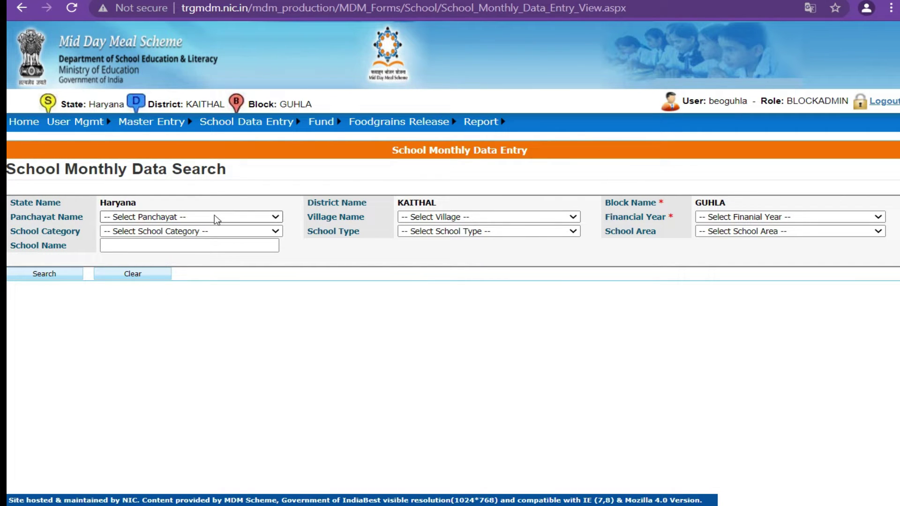
left_click(473, 217)
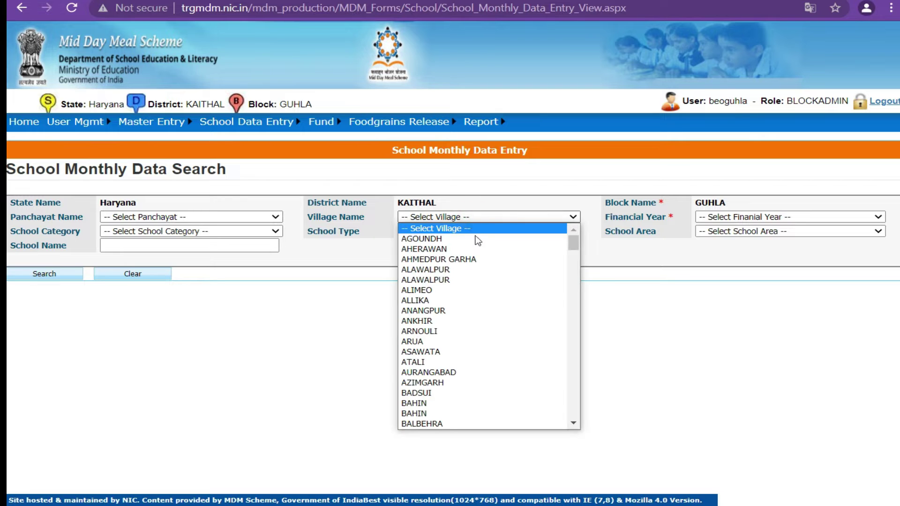
scroll(466, 350, "down", 9)
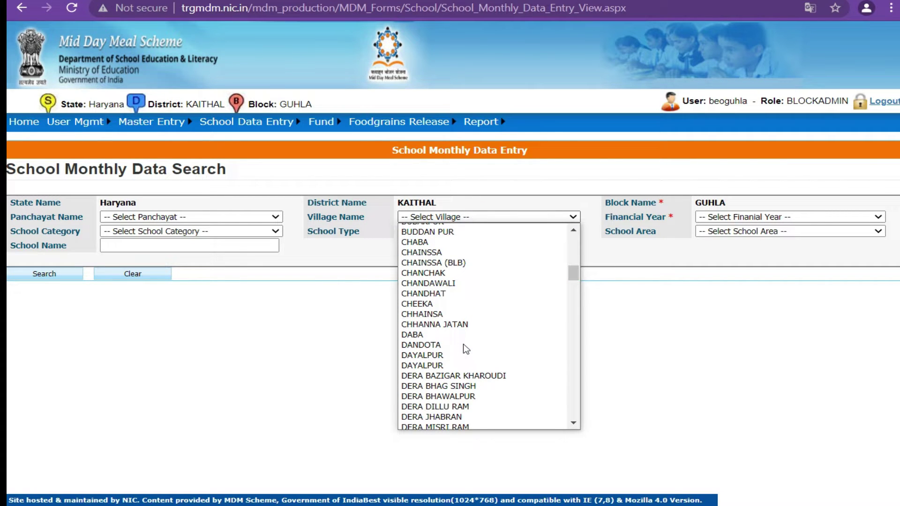
scroll(466, 349, "down", 3)
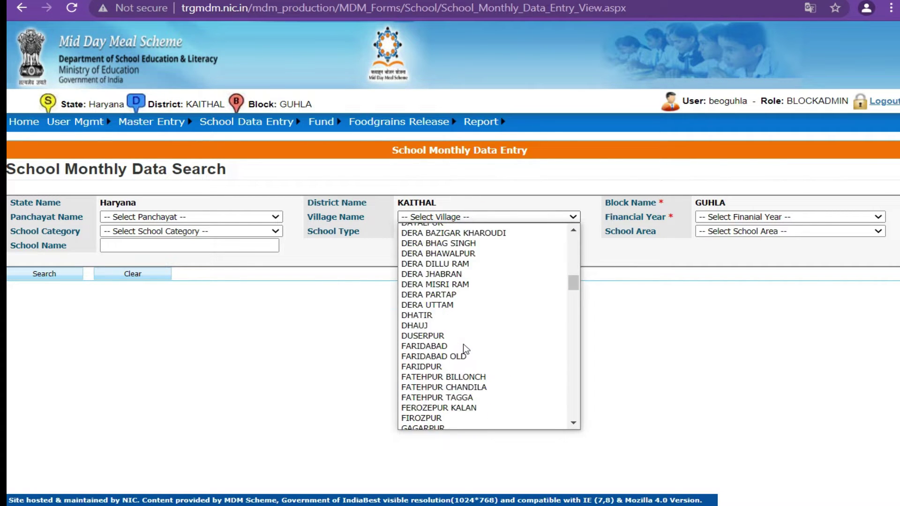
left_click(454, 295)
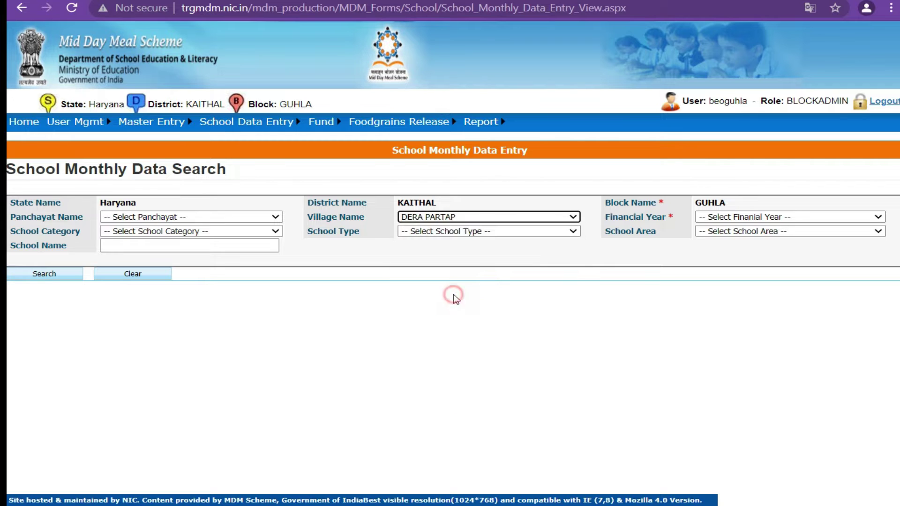
left_click(783, 218)
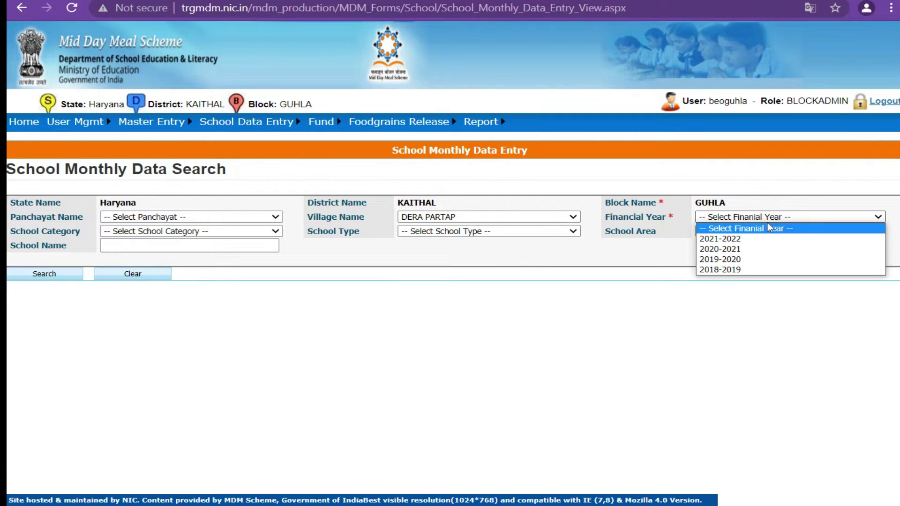
left_click(744, 239)
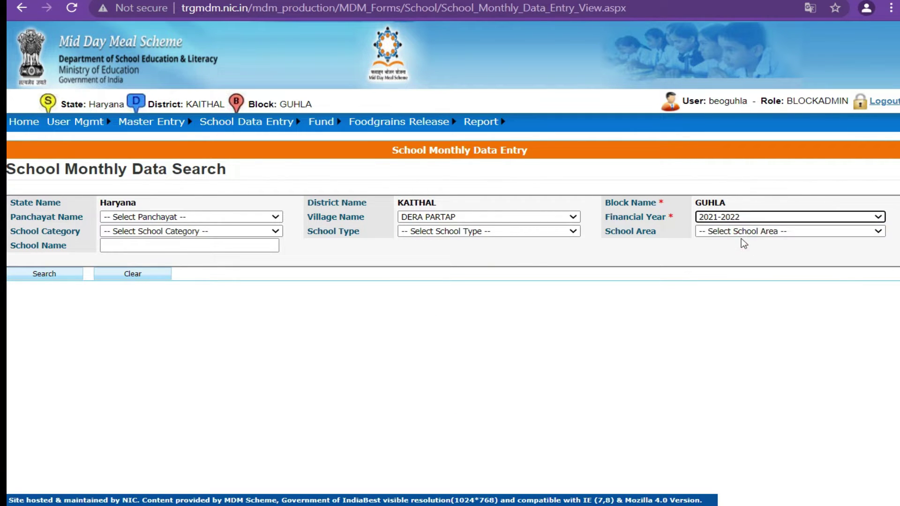
Filter for Primary category, Govt. type, Rural area schools and run the search.
left_click(204, 231)
left_click(174, 254)
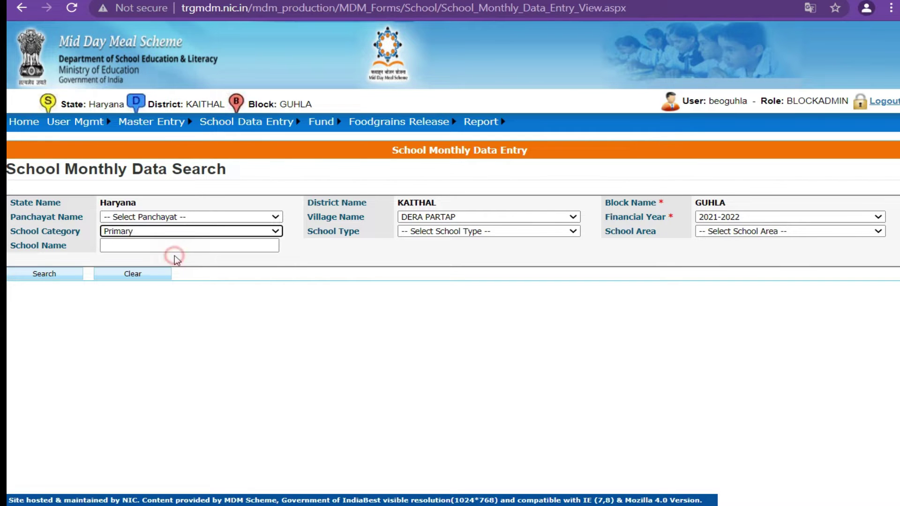
left_click(478, 231)
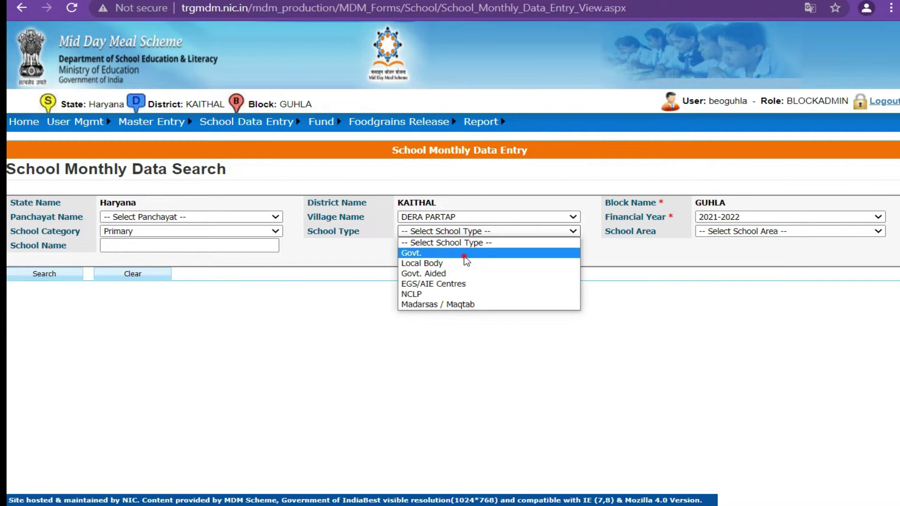
left_click(464, 256)
left_click(739, 231)
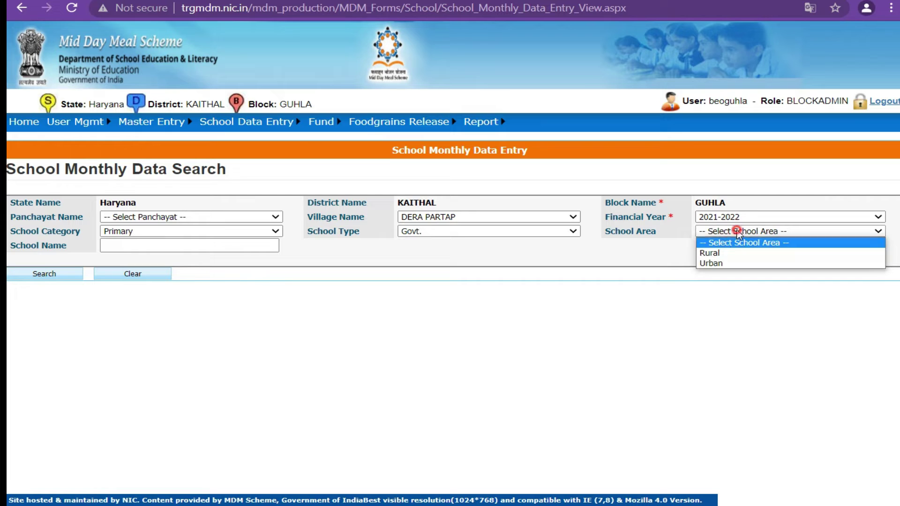
left_click(730, 256)
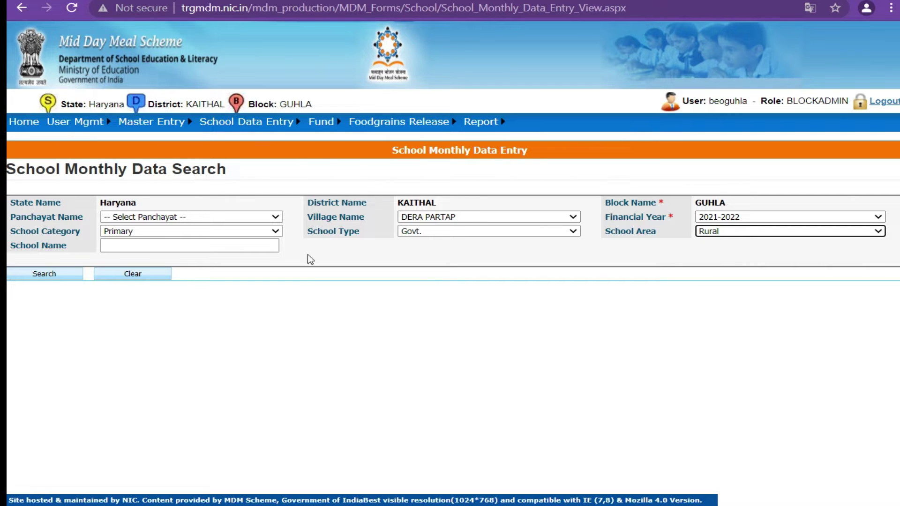
left_click(49, 274)
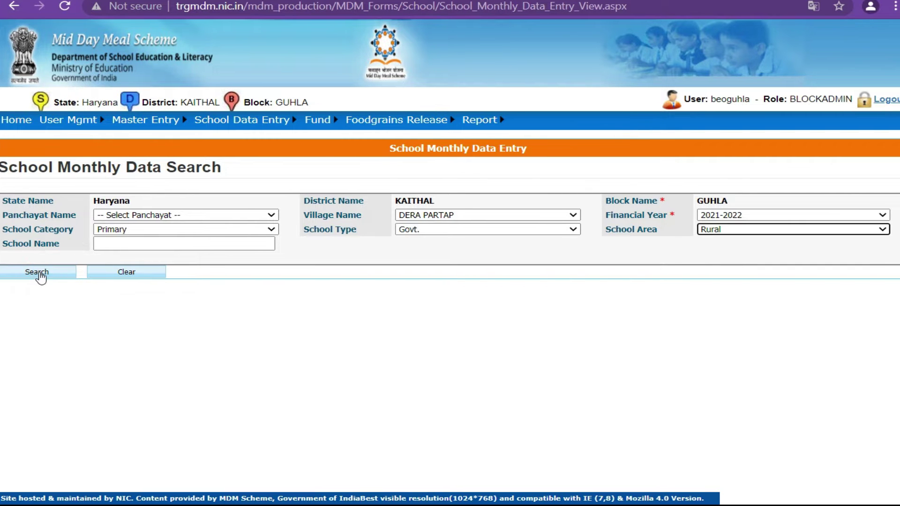
left_click(40, 273)
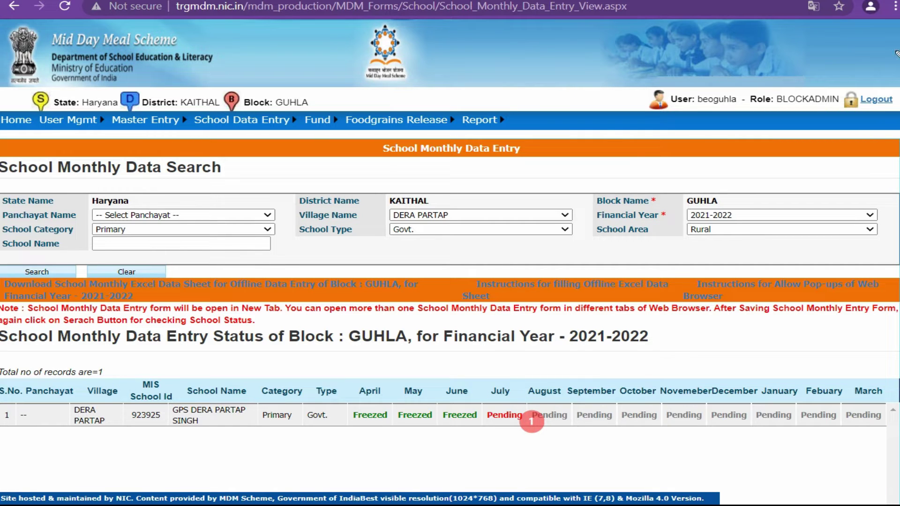
Open the July 'Pending' entry for GPS DERA PARTAP SINGH in the 2021-2022 status grid.
mouse_move(551, 429)
left_mouse_down()
mouse_move(481, 451)
mouse_move(500, 385)
mouse_move(543, 404)
mouse_move(549, 450)
left_mouse_up()
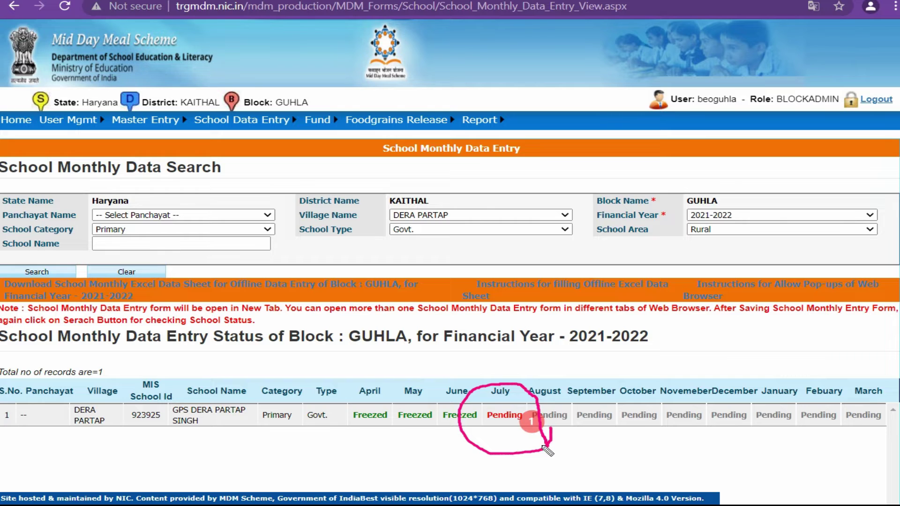
mouse_move(500, 370)
left_mouse_down()
mouse_move(508, 387)
mouse_move(537, 370)
left_mouse_up()
key("Escape")
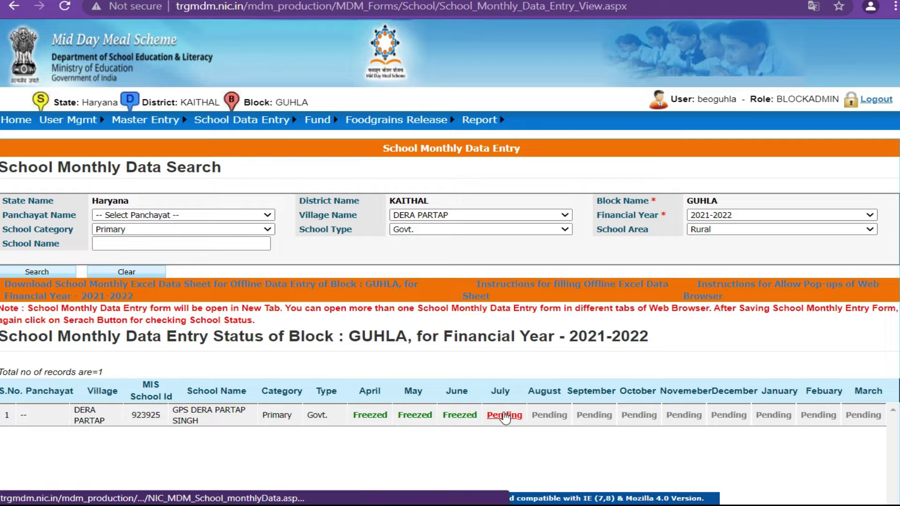
left_click(503, 416)
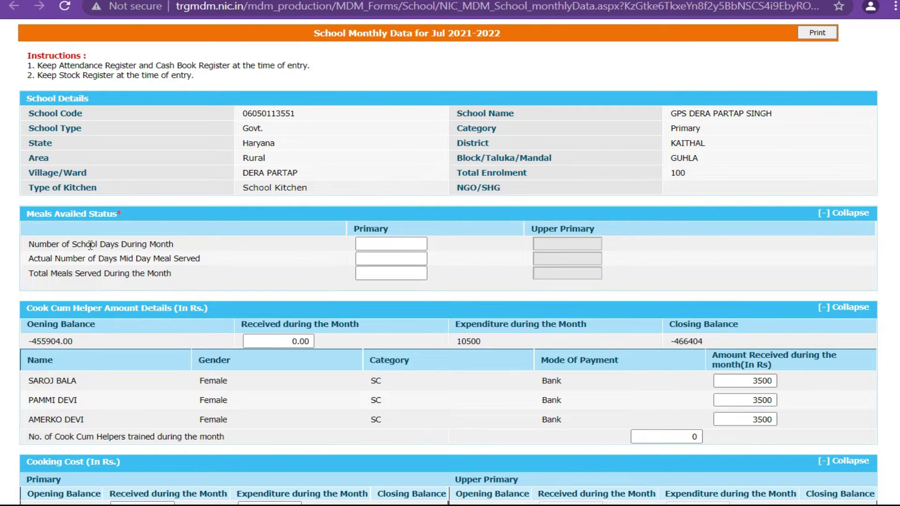
Enter 25 school days, 25 meal days and 2825 total meals for Primary, accepting the over-2500 warning.
left_click_drag(31, 244, 189, 249)
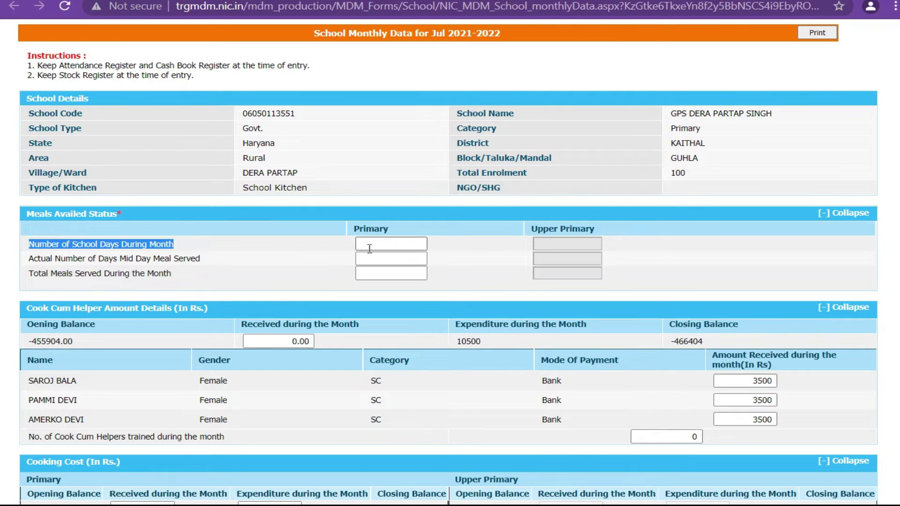
left_click(393, 244)
type("2")
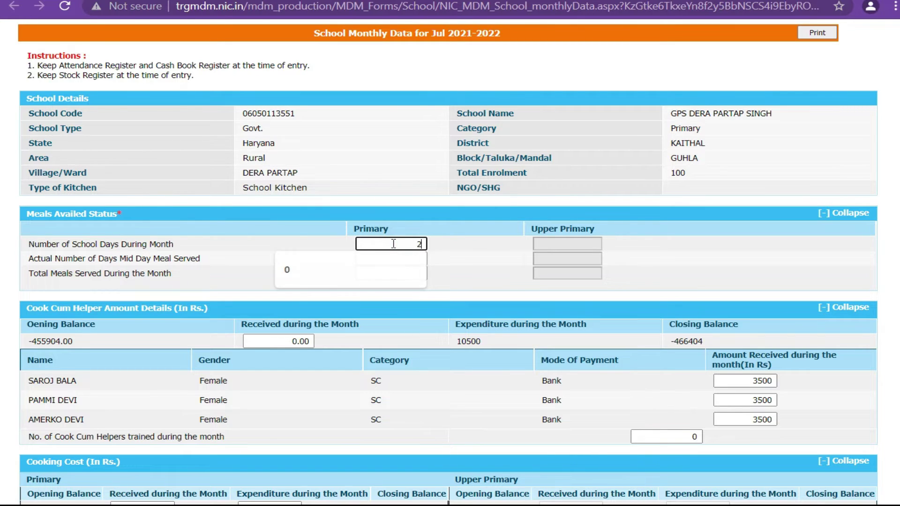
type("5")
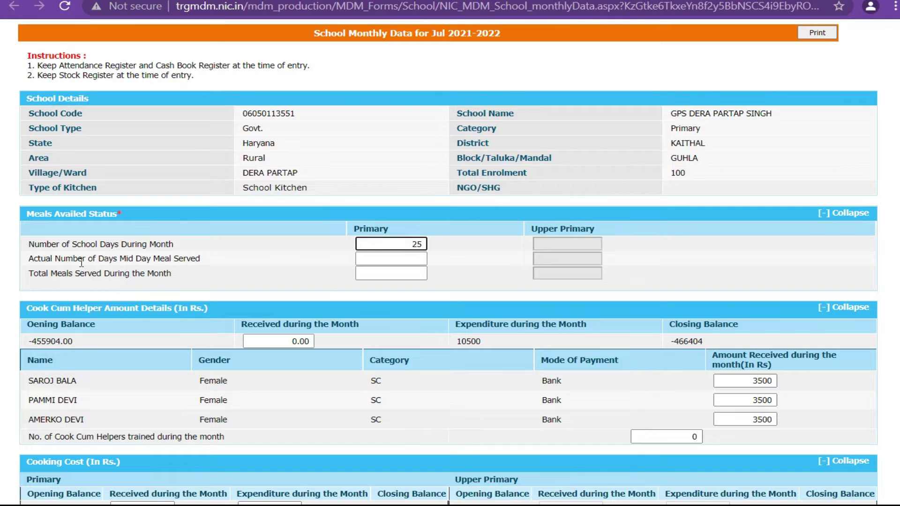
left_click_drag(171, 259, 202, 259)
left_click(411, 259)
type("25")
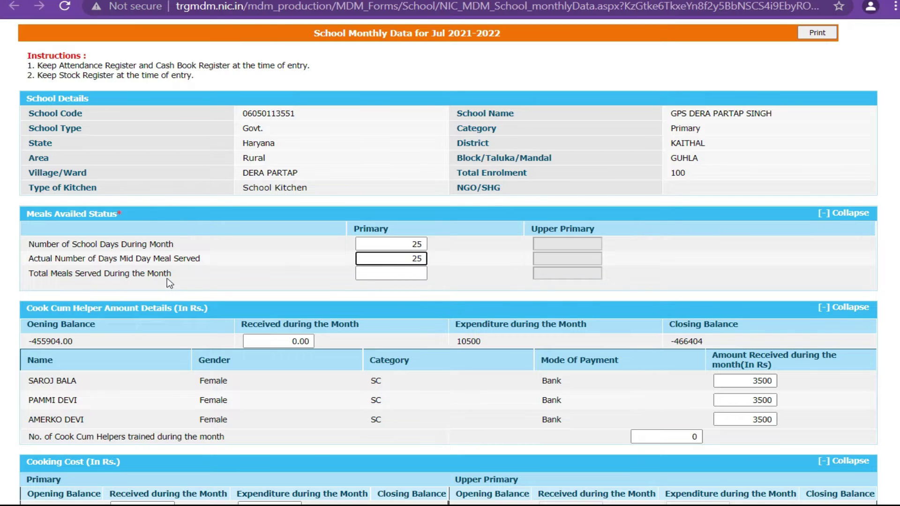
left_click(409, 274)
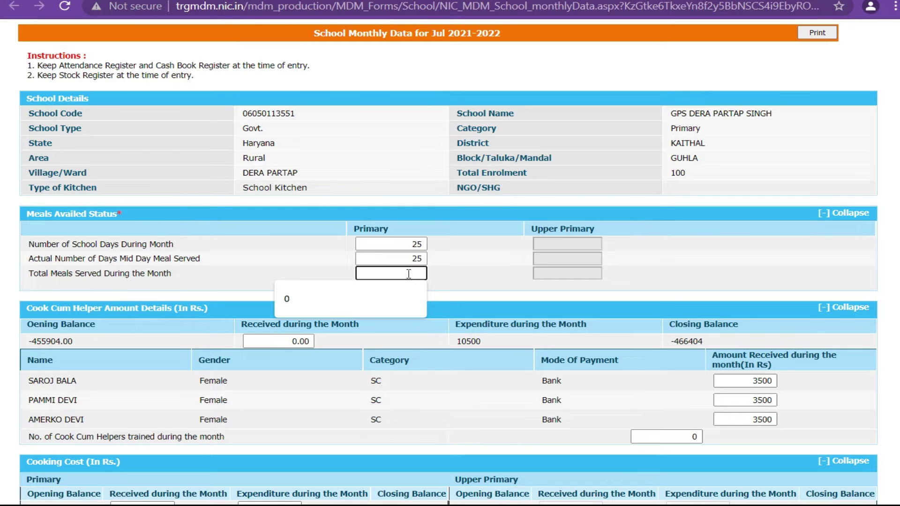
type("2825")
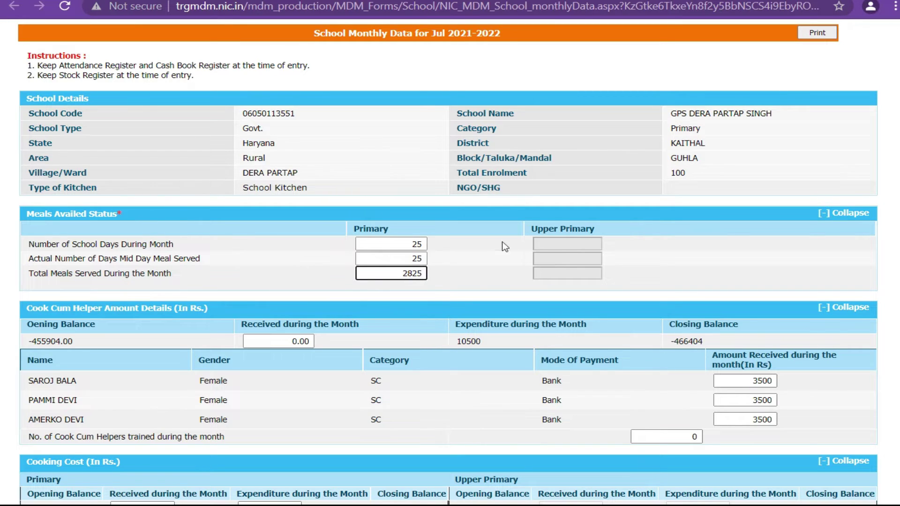
scroll(475, 281, "down", 1)
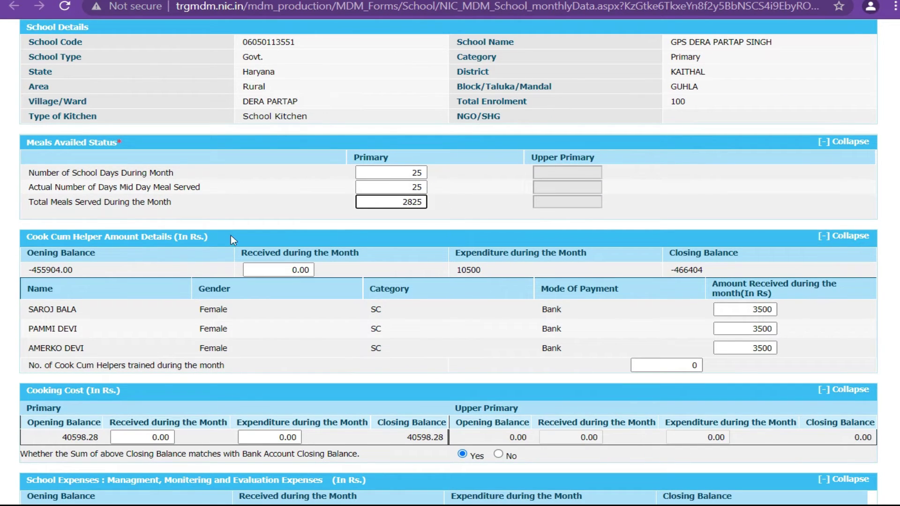
left_click(31, 236)
left_click(603, 110)
double_click(289, 270)
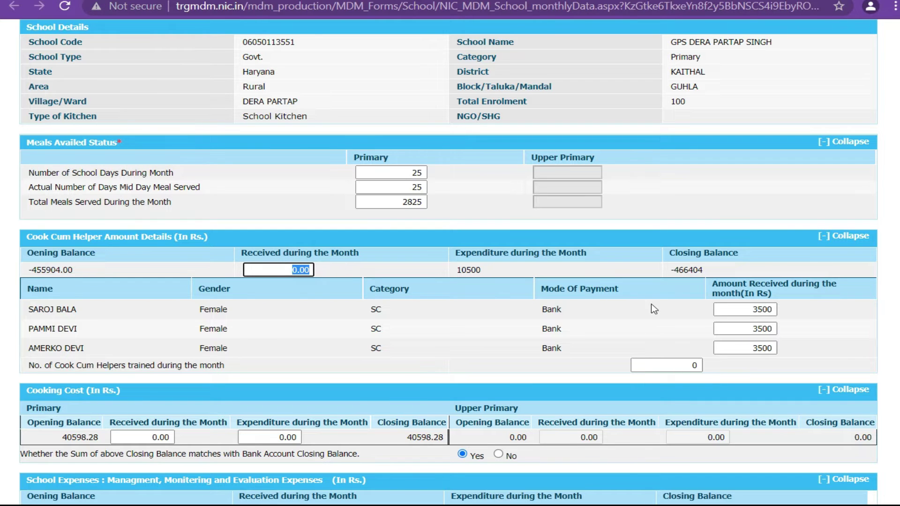
Check the three helpers' 3500.00 amounts and the 10500.00 helper expenditure total, leaving them unchanged.
left_click(745, 310)
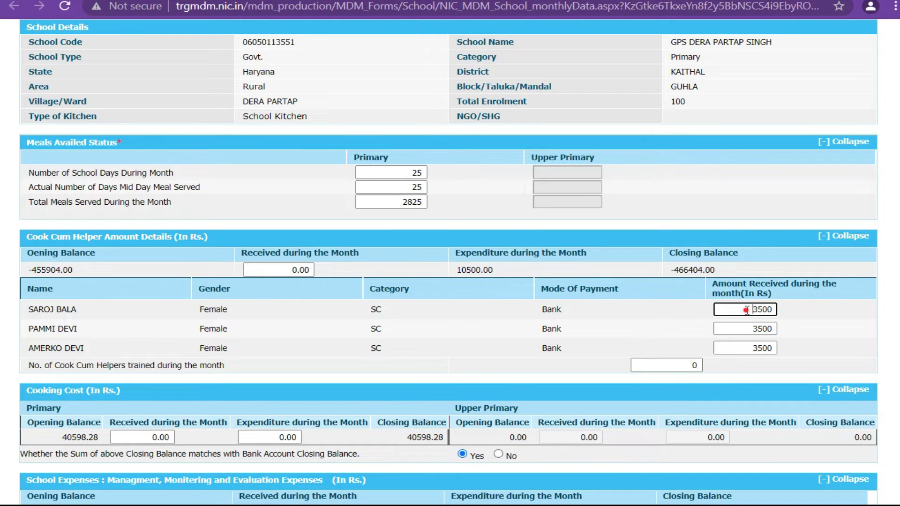
double_click(767, 328)
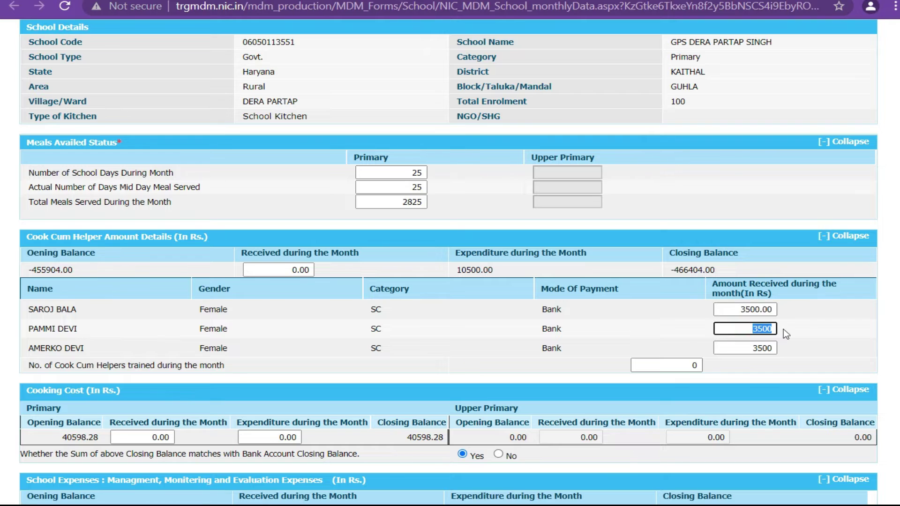
double_click(746, 347)
left_click(798, 337)
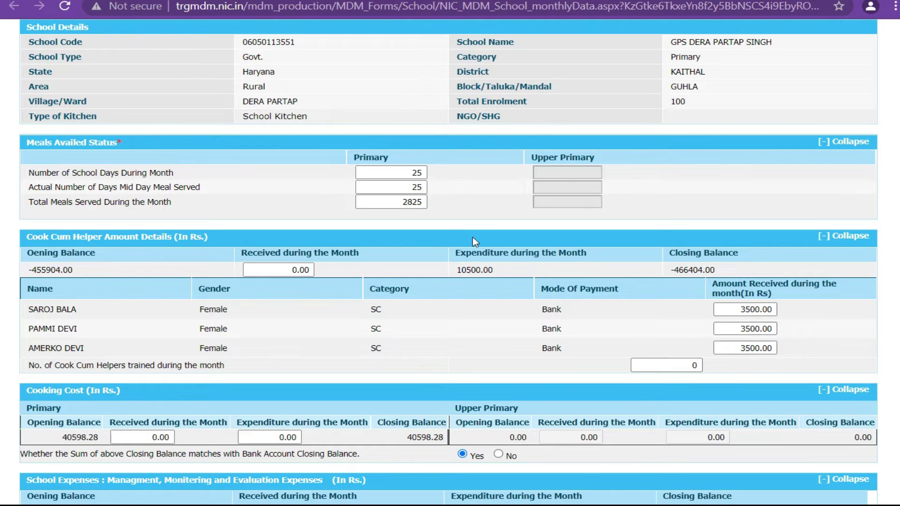
left_click_drag(455, 270, 506, 274)
left_click(478, 306)
left_click(733, 307)
left_click_drag(740, 309, 775, 310)
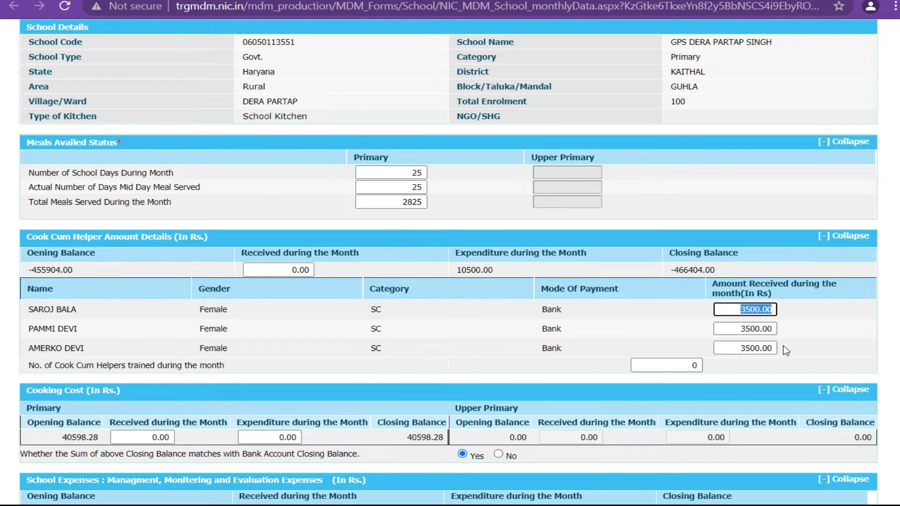
left_click(799, 333)
Replace the Primary cooking-cost expenditure with 14040.25 so the closing balance recalculates.
scroll(569, 316, "down", 3)
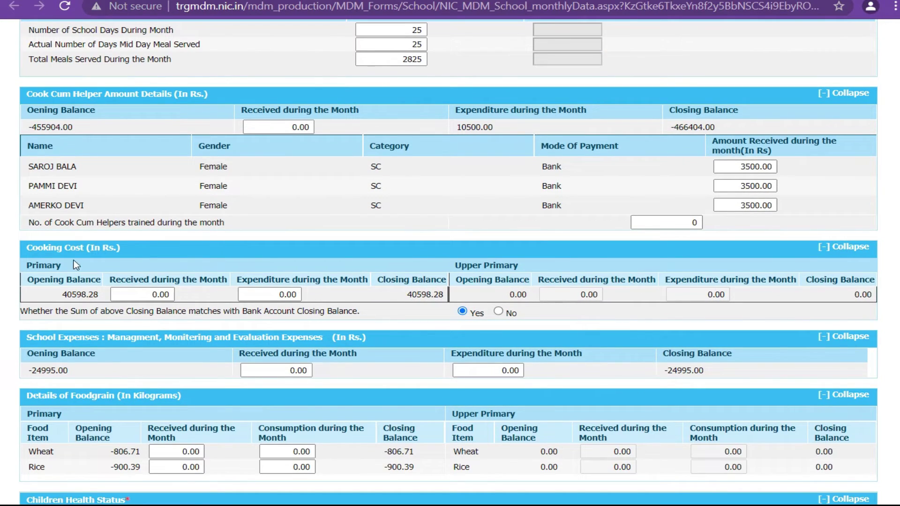
left_click_drag(149, 295, 185, 298)
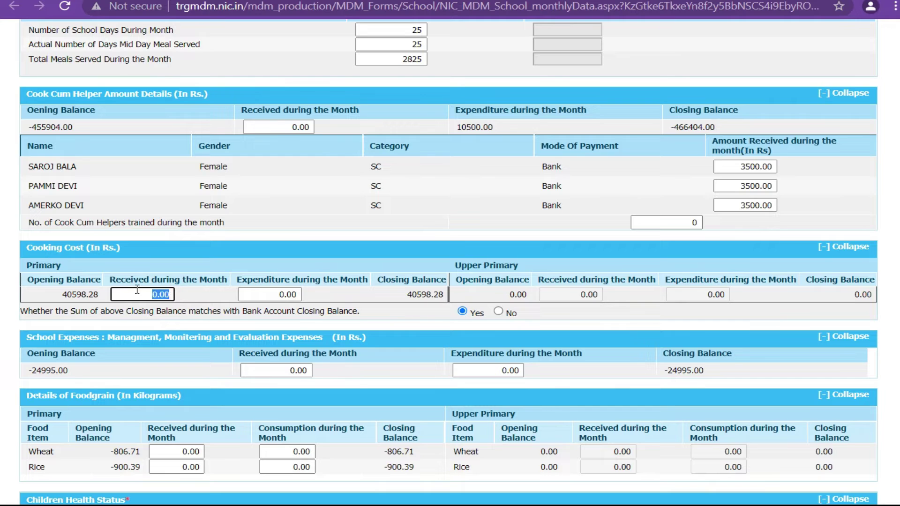
left_click(260, 293)
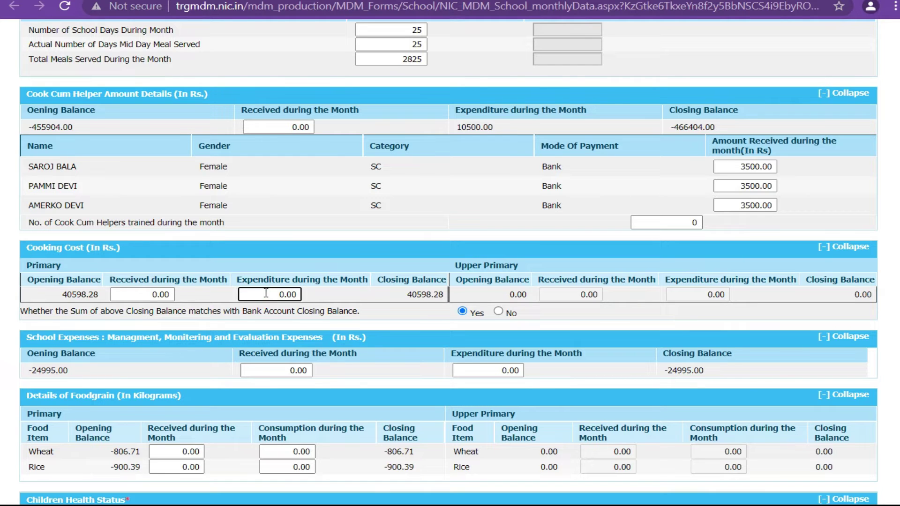
left_click_drag(261, 294, 304, 298)
type("14041")
key("BackSpace")
type("0.25")
left_click(329, 294)
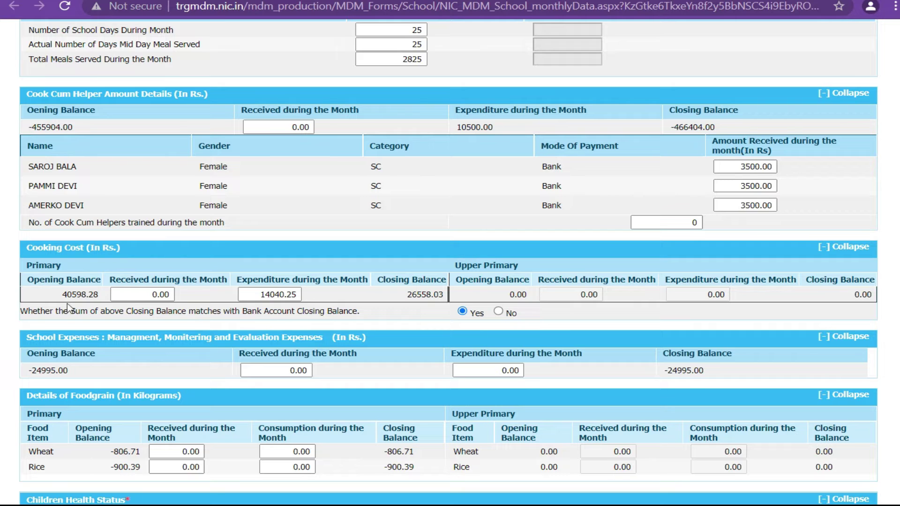
Answer No to whether the cooking-cost closing balance matches the bank account closing balance.
left_click_drag(37, 311, 377, 320)
left_click(499, 312)
left_click(392, 314)
Leave the school expenses received and expenditure amounts at 0.00.
scroll(408, 307, "down", 1)
scroll(411, 307, "down", 1)
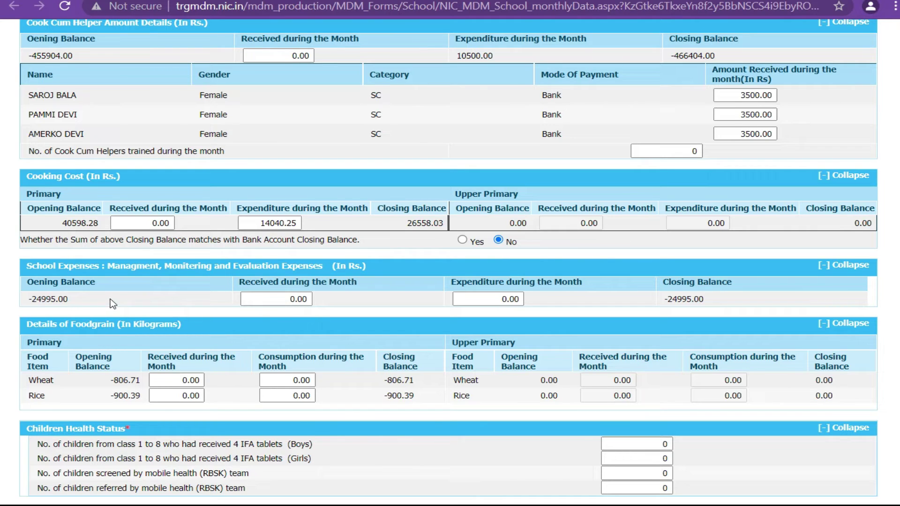
double_click(281, 299)
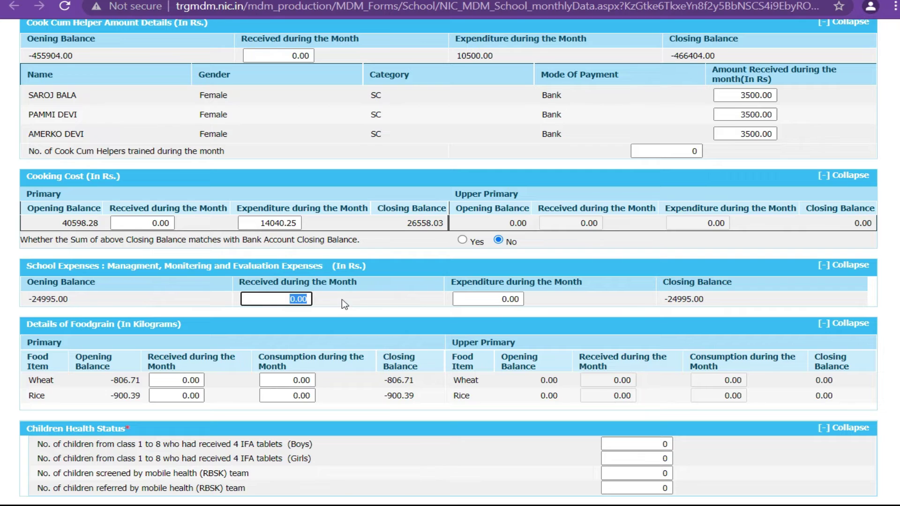
double_click(489, 299)
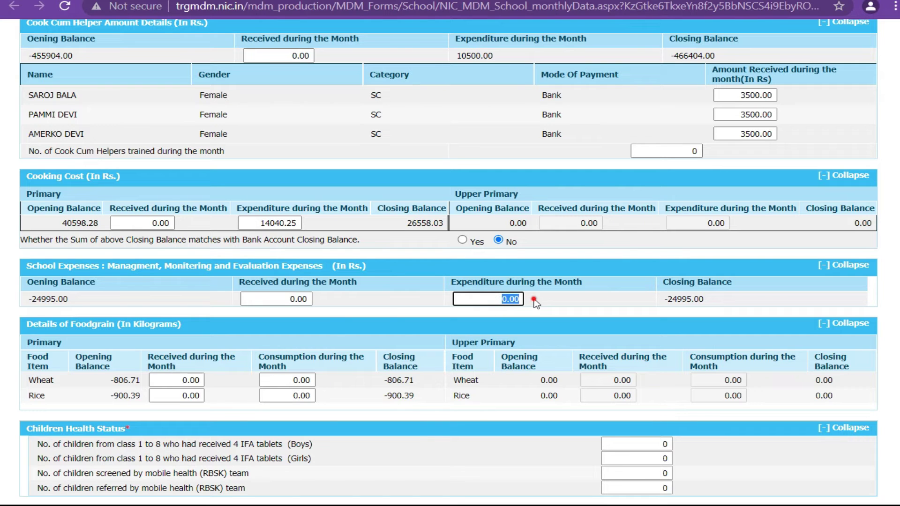
left_click(534, 300)
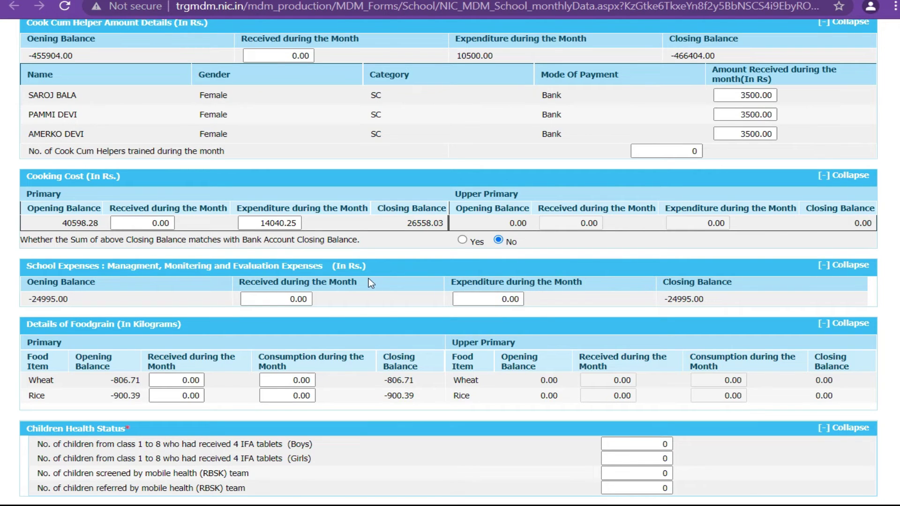
Under Details of Foodgrain, enter 300 kg wheat and 350 kg rice received for Primary.
scroll(370, 283, "down", 3)
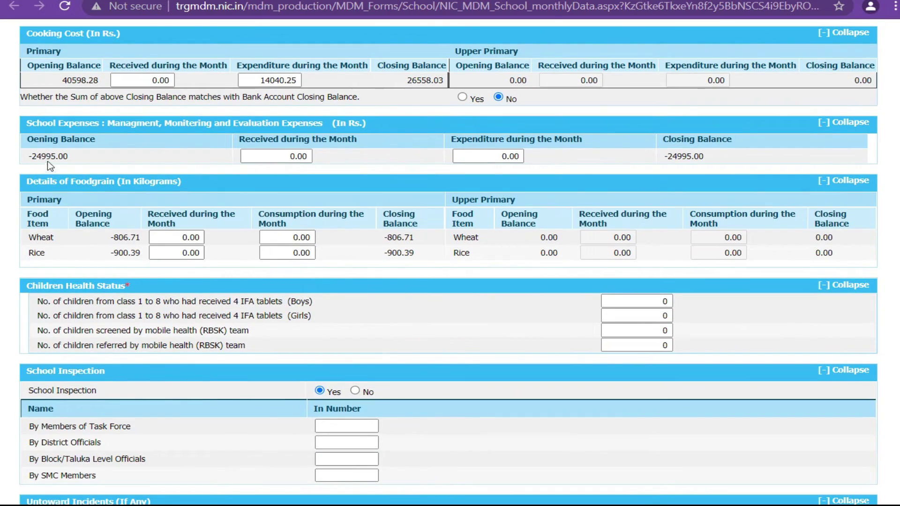
left_click_drag(23, 182, 187, 188)
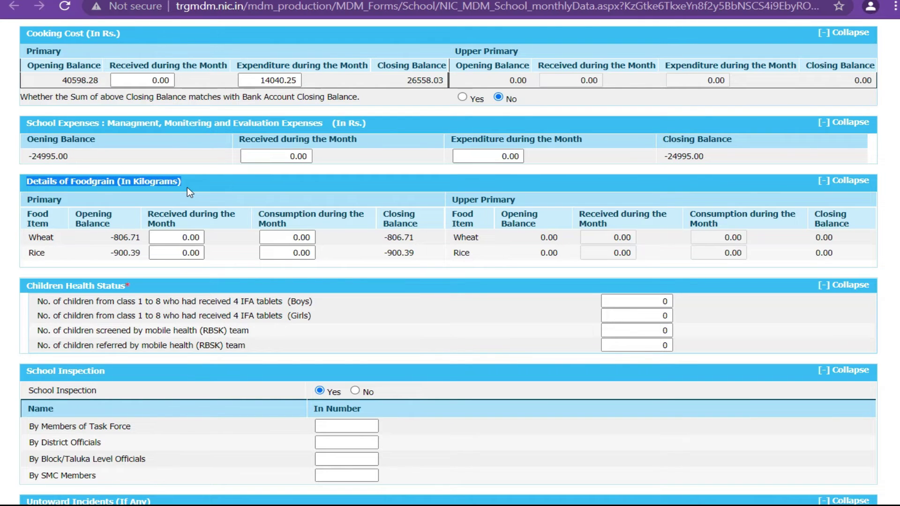
left_click(187, 189)
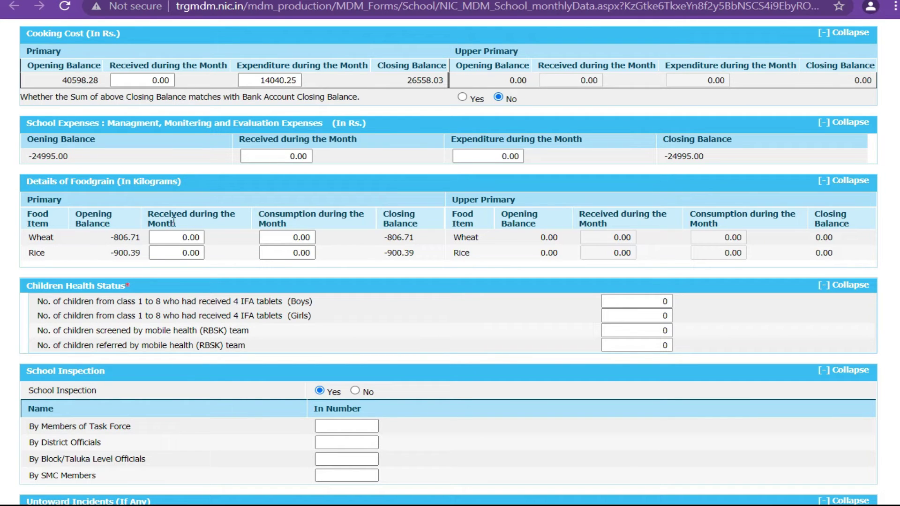
left_click(179, 239)
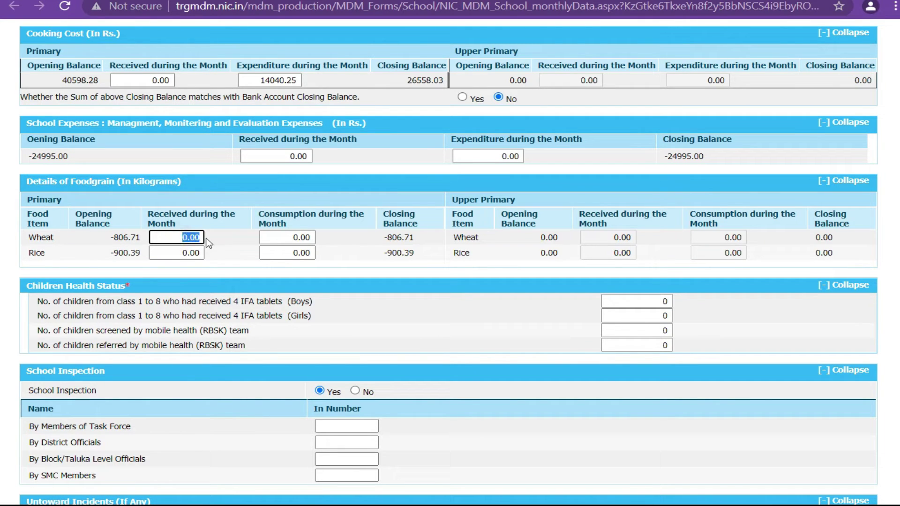
type("300")
left_click(176, 253)
left_click(180, 254)
left_click_drag(180, 254, 223, 259)
type("350")
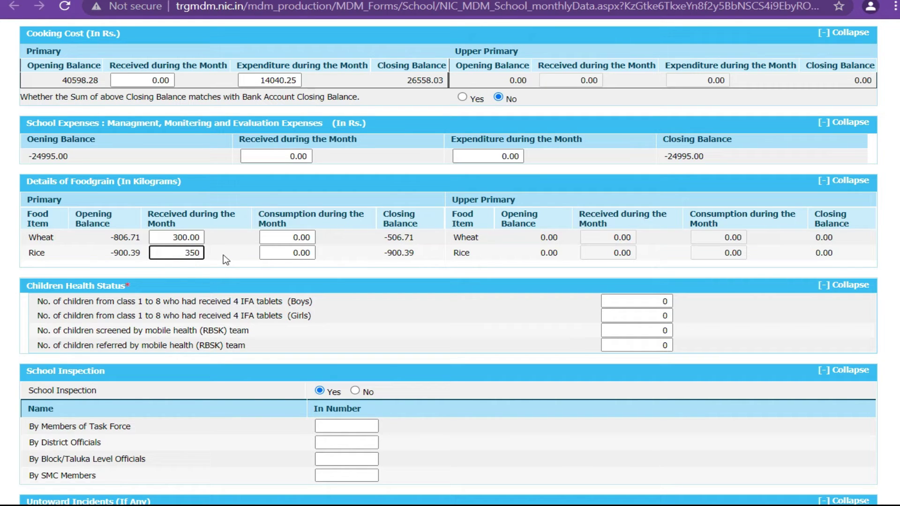
left_click(224, 249)
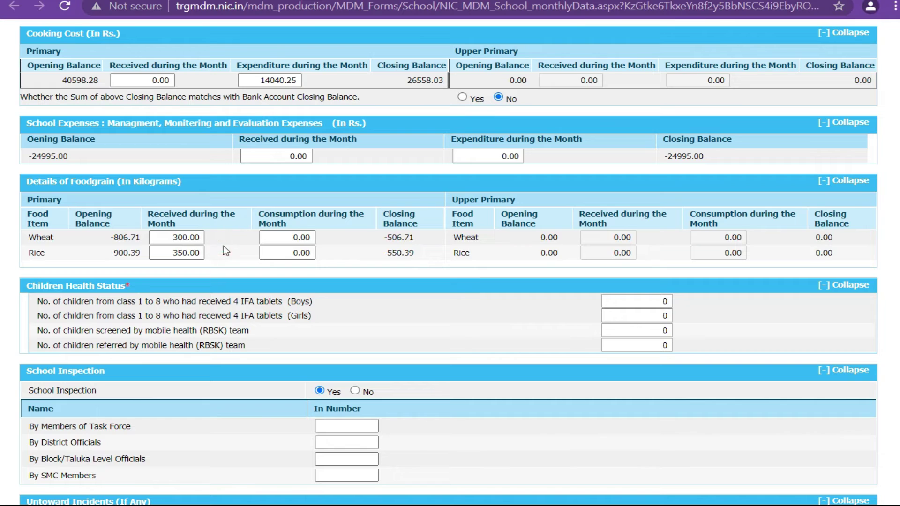
Enter Primary consumption of 127.125 kg wheat and 155.375 kg rice, rounding to 127.13 and 155.38.
left_click_drag(283, 240, 329, 243)
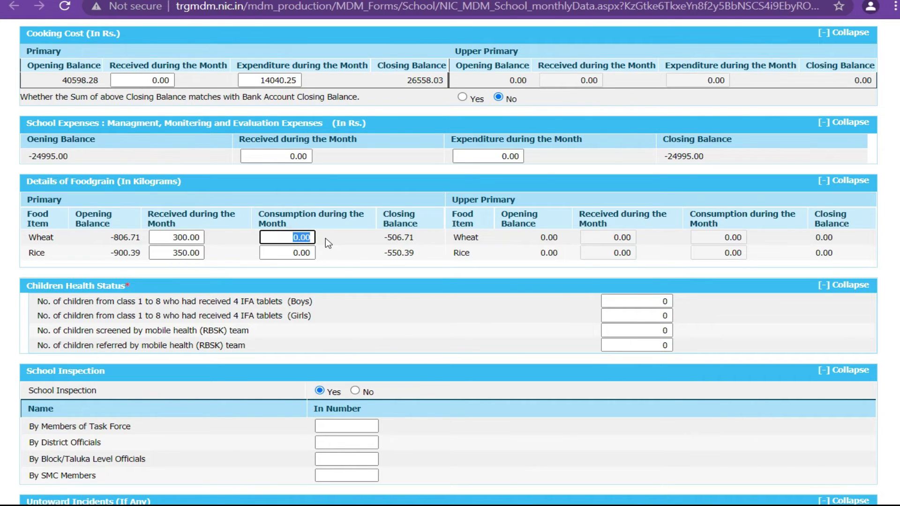
type("127.125")
left_click(285, 252)
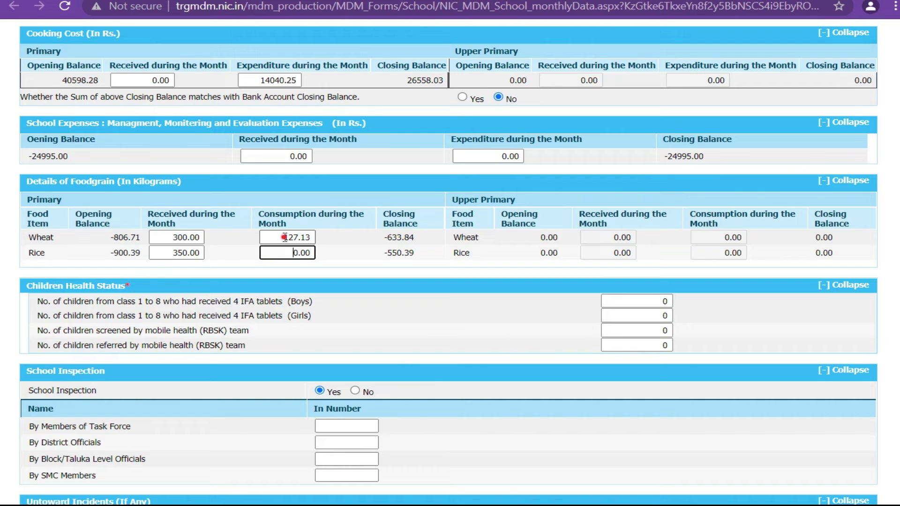
left_click_drag(283, 238, 319, 242)
left_click(287, 251)
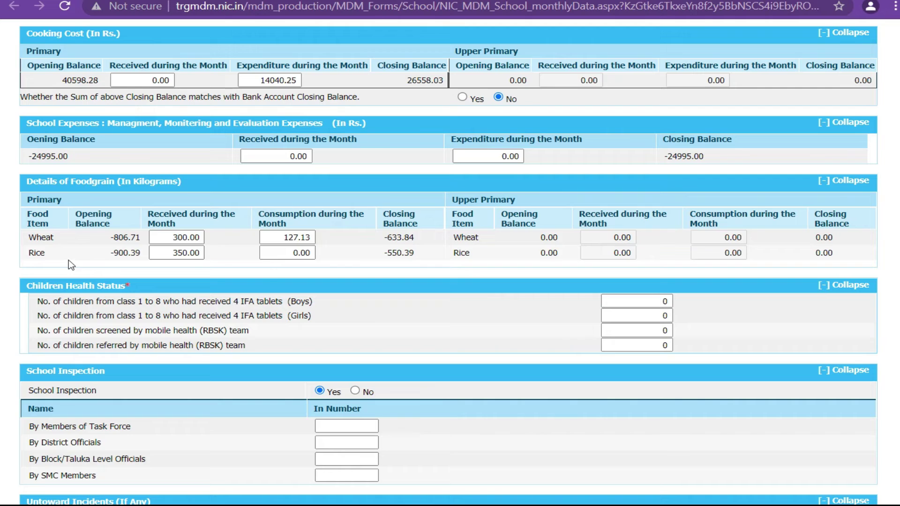
left_click_drag(270, 250, 322, 256)
type("155.375")
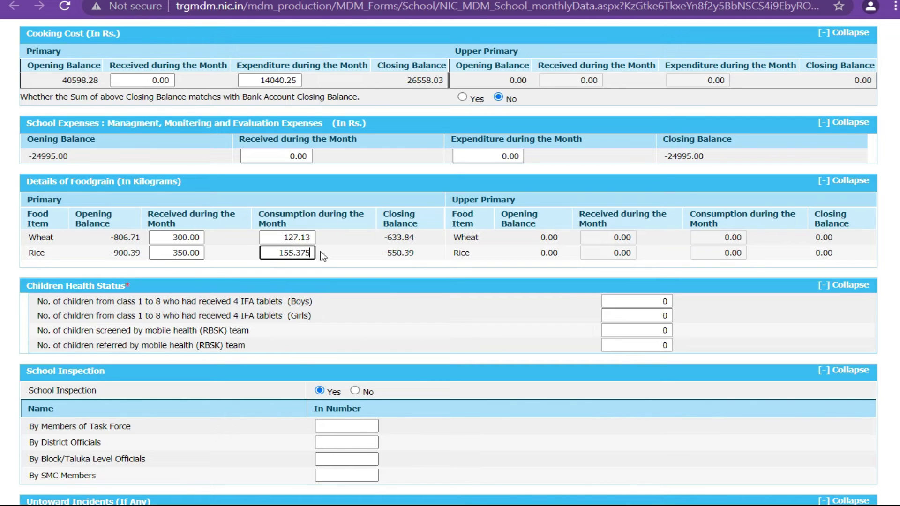
left_click(329, 271)
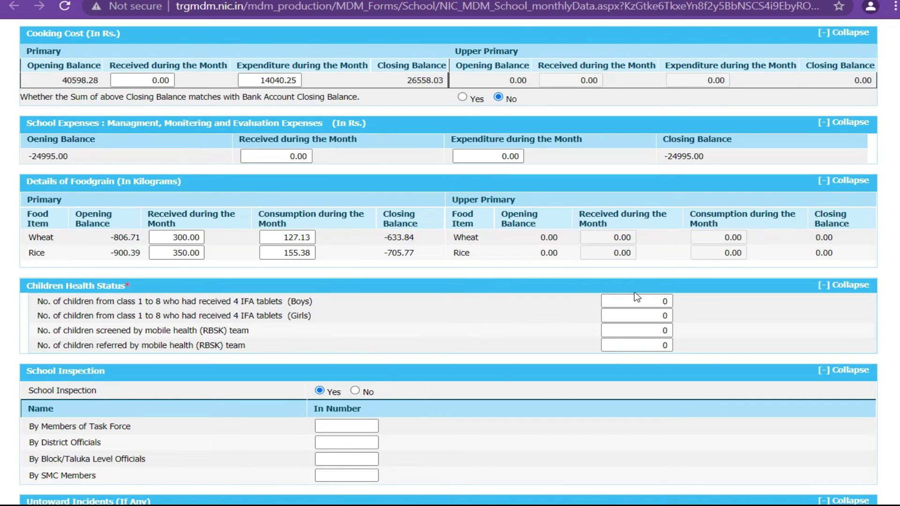
left_click(648, 303)
left_click(651, 321)
Under School Inspection, enter 1 for 'By SMC Members' and 0 for untoward incidents.
scroll(258, 350, "down", 1)
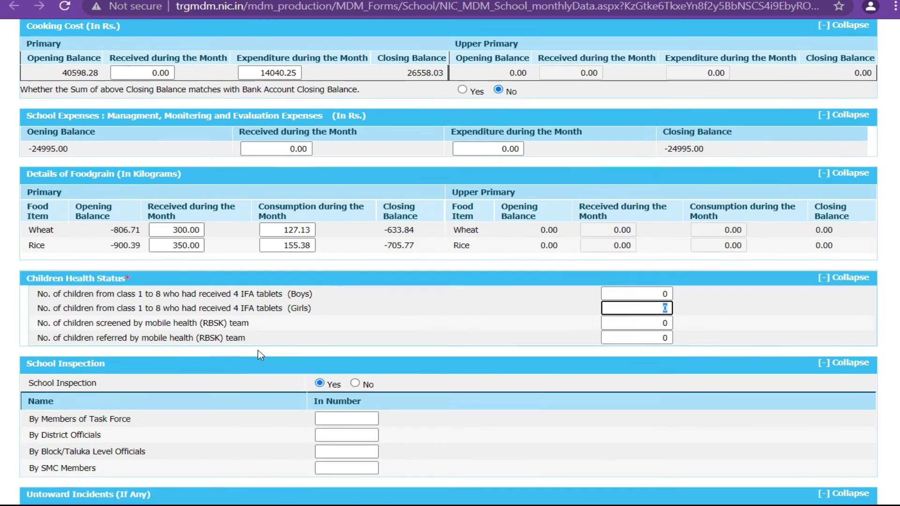
scroll(258, 350, "down", 1)
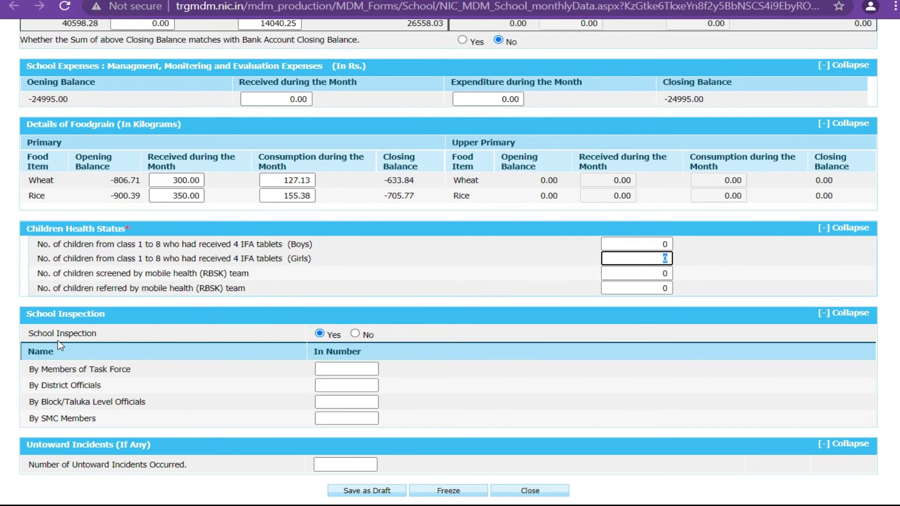
left_click(29, 333)
left_click_drag(29, 333, 99, 341)
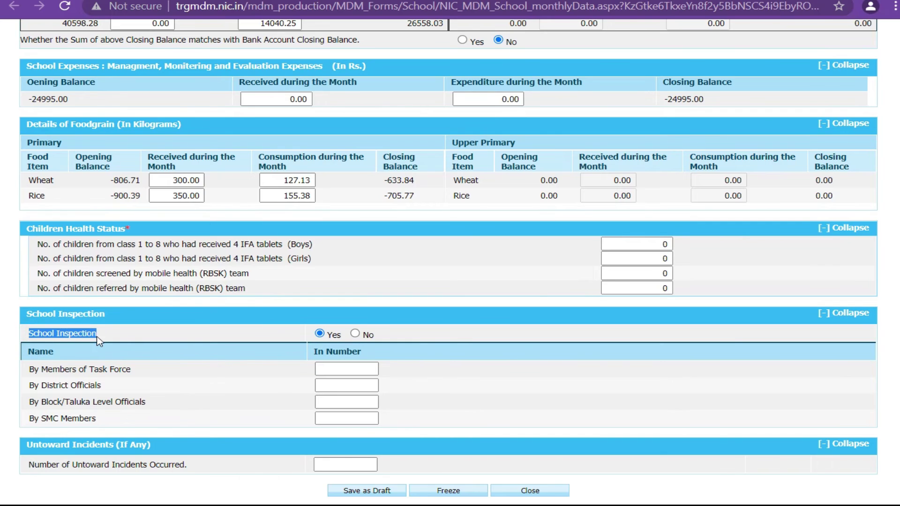
left_click(207, 352)
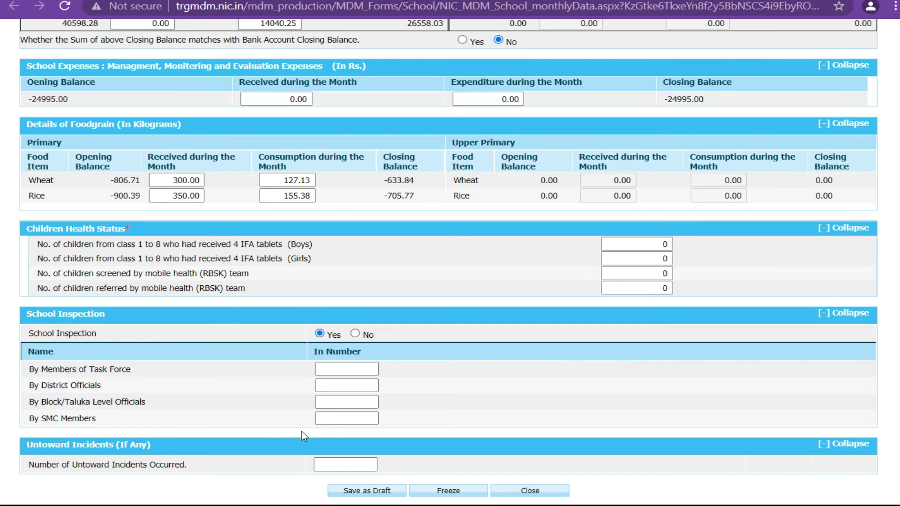
left_click(345, 419)
type("1")
left_click(468, 402)
left_click(337, 464)
type("0")
Freeze July's data, confirming the save and accepting the foodgrain quantity warning.
left_click(453, 491)
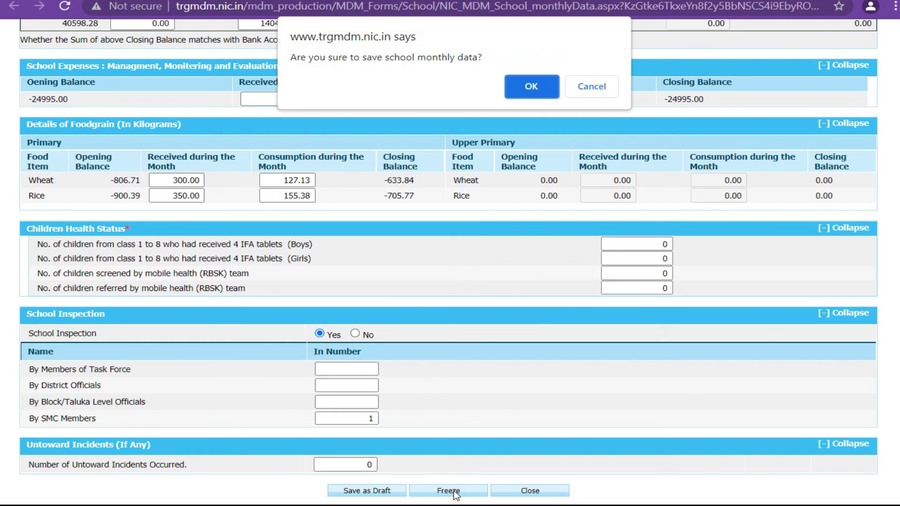
left_click(532, 86)
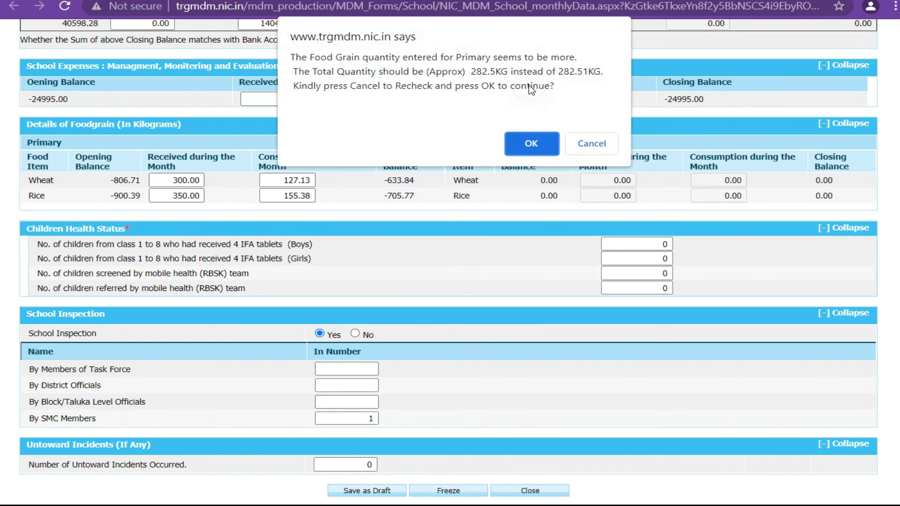
left_click(532, 144)
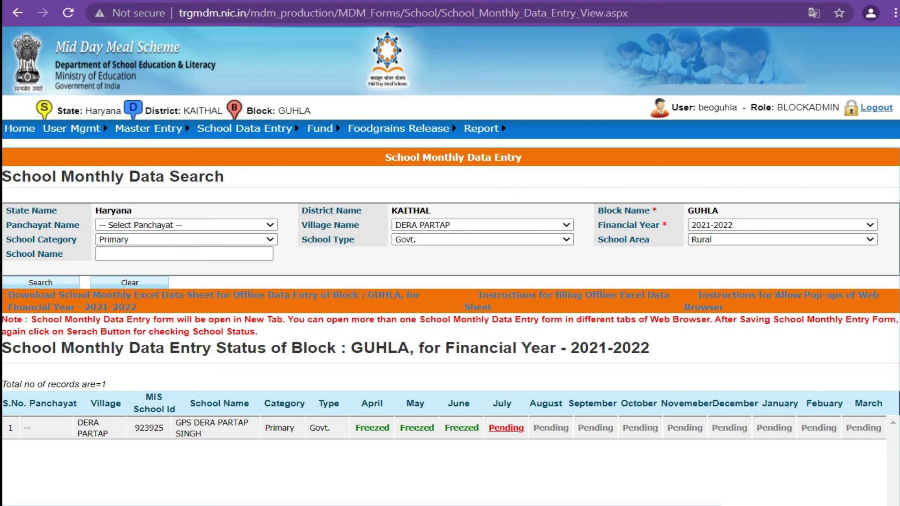
Clear the July annotation and re-run the search to refresh GPS Dera Partap Singh's status grid.
mouse_move(517, 401)
left_mouse_down()
mouse_move(490, 396)
mouse_move(482, 430)
mouse_move(510, 457)
mouse_move(535, 439)
mouse_move(539, 420)
mouse_move(523, 369)
left_mouse_up()
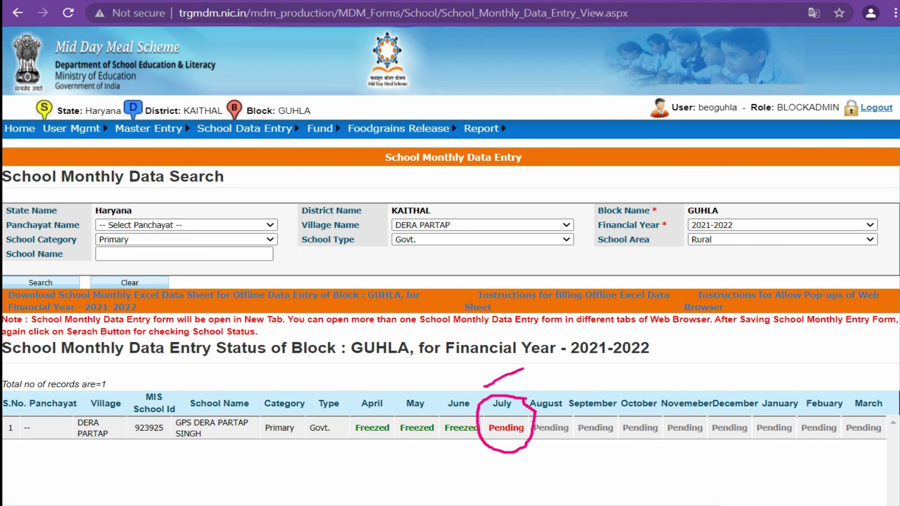
key("Escape")
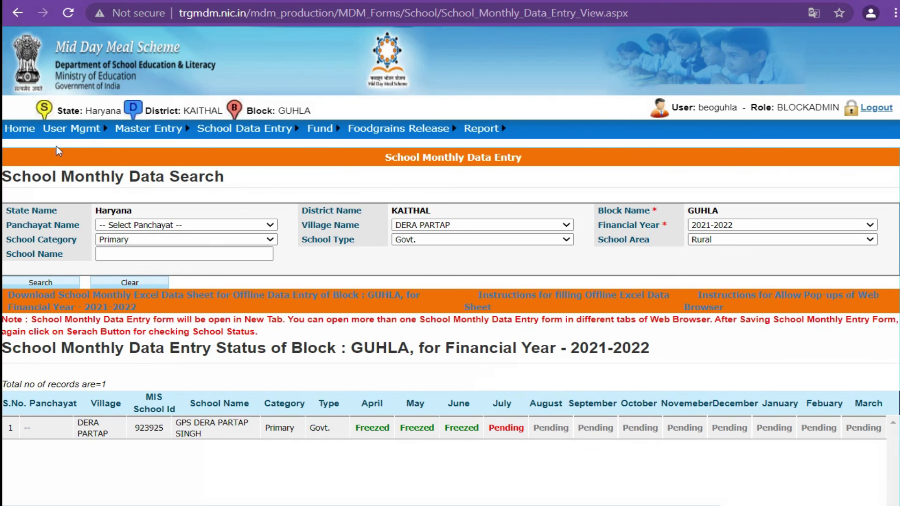
left_click(45, 283)
mouse_move(244, 131)
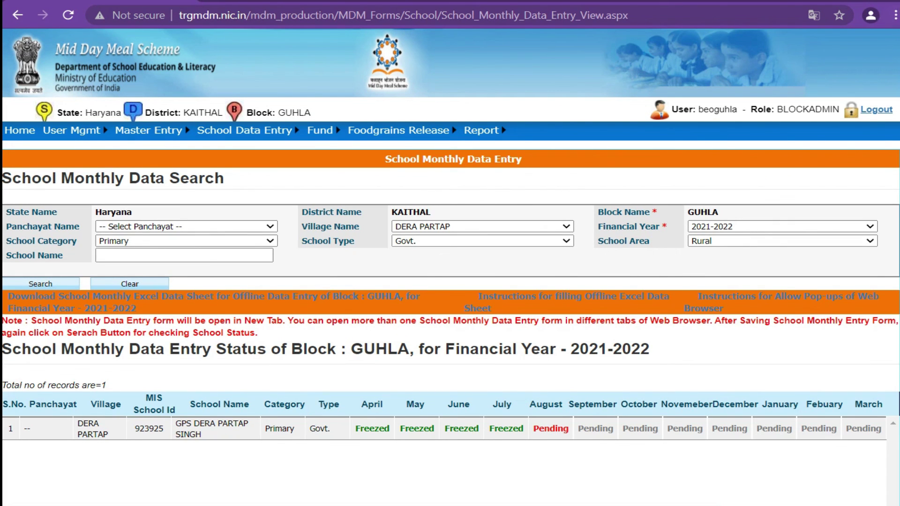
Annotate July 2021-2022 on the refreshed grid to highlight its new Freezed status.
mouse_move(487, 383)
left_mouse_down()
mouse_move(498, 389)
mouse_move(565, 350)
left_mouse_up()
left_click_drag(479, 446, 523, 449)
mouse_move(502, 435)
left_mouse_down()
mouse_move(502, 463)
mouse_move(511, 445)
left_mouse_up()
left_click(496, 441)
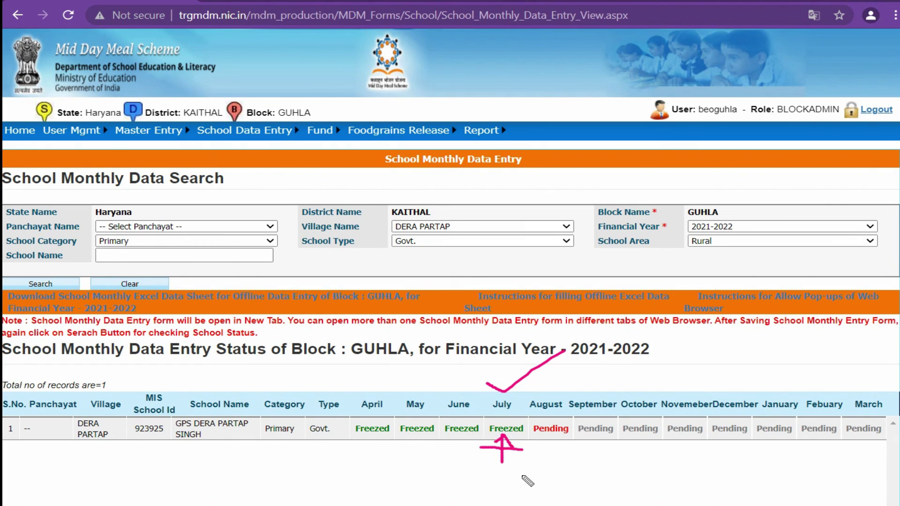